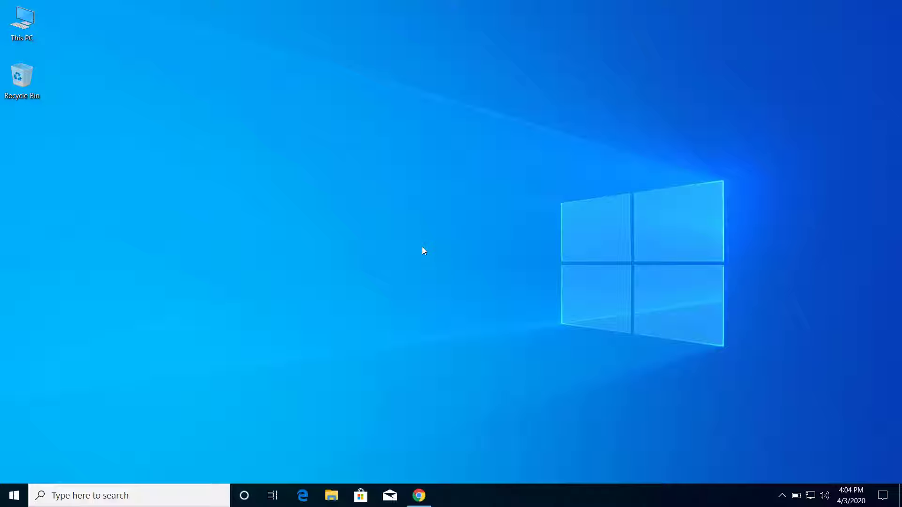
Bring up the desktop's right-click menu from an empty area
{"action": "right_click", "coordinate": [448, 209]}
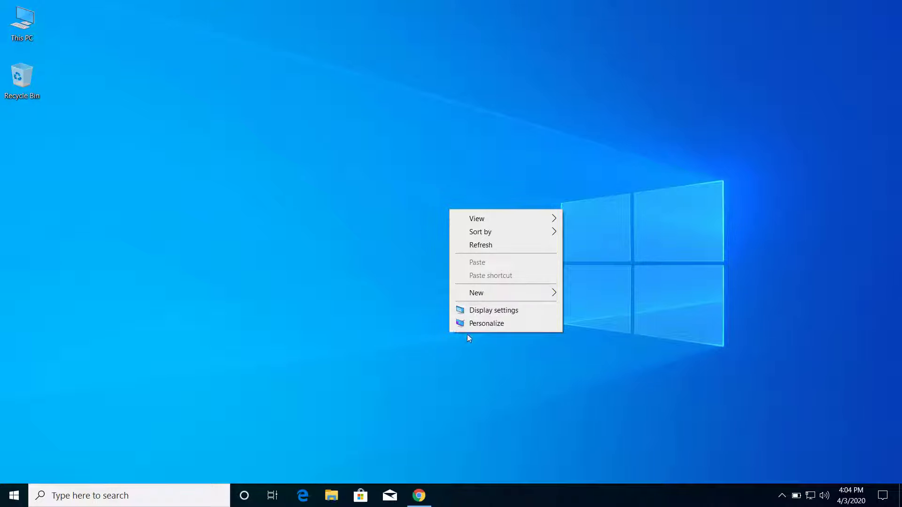
Open Personalize, view the activation-locked Background options, then return to the desktop
{"action": "left_click", "coordinate": [486, 323]}
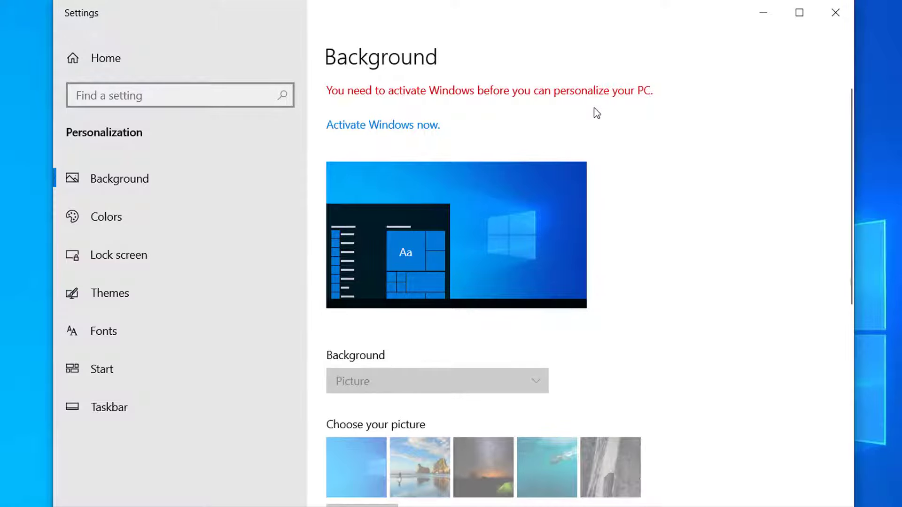
{"action": "scroll", "coordinate": [596, 277], "scroll_direction": "down", "scroll_amount": 1}
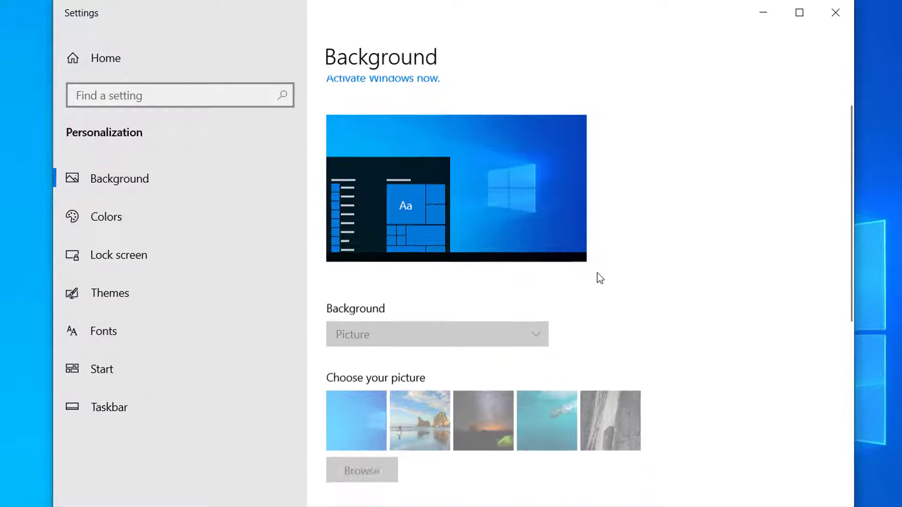
{"action": "scroll", "coordinate": [596, 277], "scroll_direction": "down", "scroll_amount": 2}
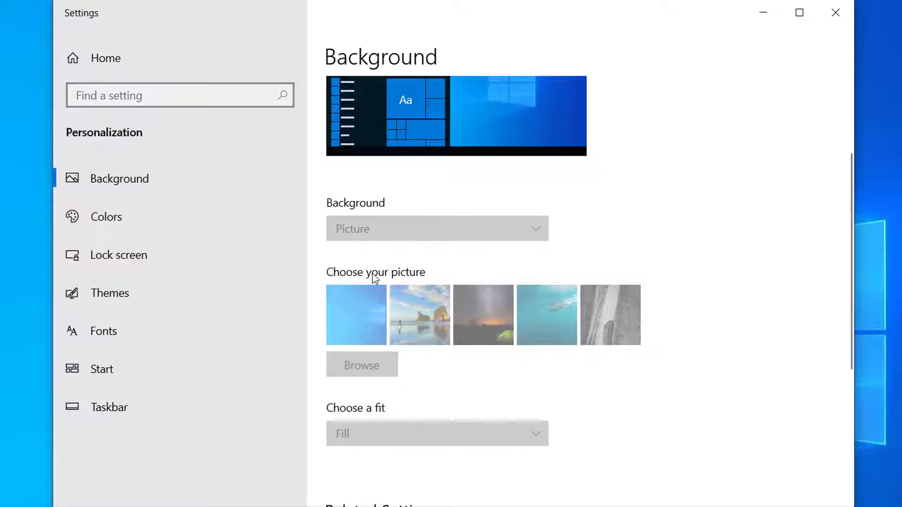
{"action": "scroll", "coordinate": [373, 278], "scroll_direction": "down", "scroll_amount": 3}
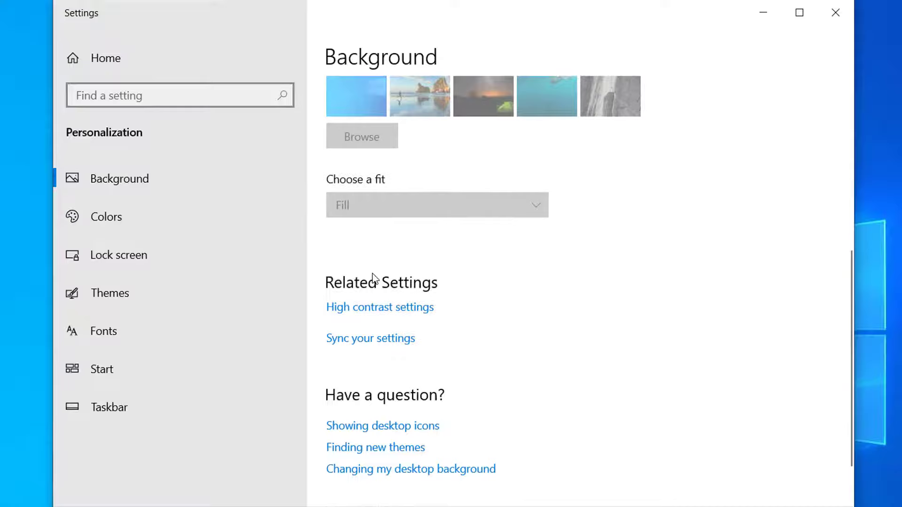
{"action": "scroll", "coordinate": [374, 278], "scroll_direction": "up", "scroll_amount": 1}
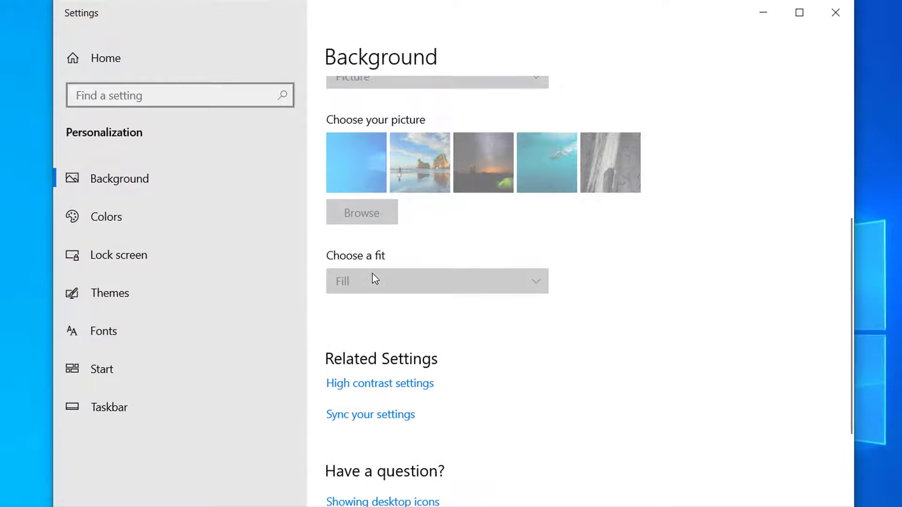
{"action": "scroll", "coordinate": [375, 278], "scroll_direction": "up", "scroll_amount": 4}
{"action": "scroll", "coordinate": [374, 278], "scroll_direction": "up", "scroll_amount": 3}
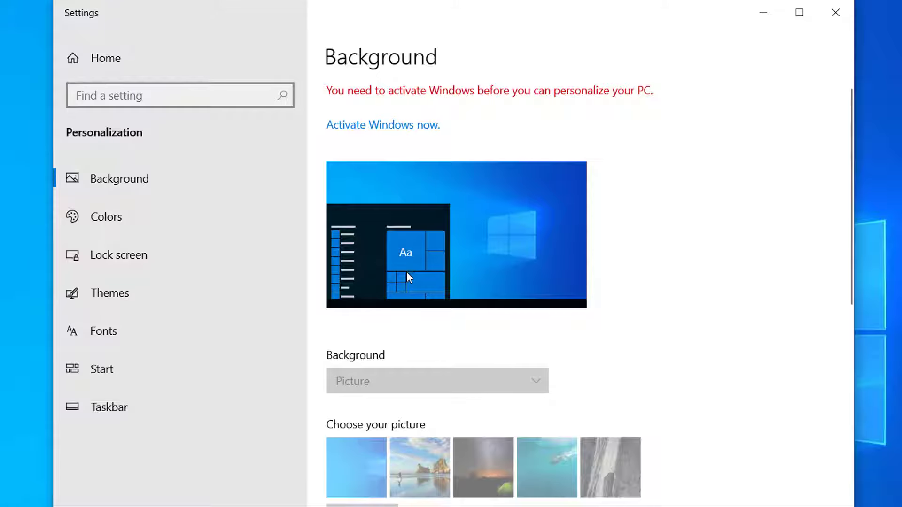
{"action": "left_click", "coordinate": [2, 270]}
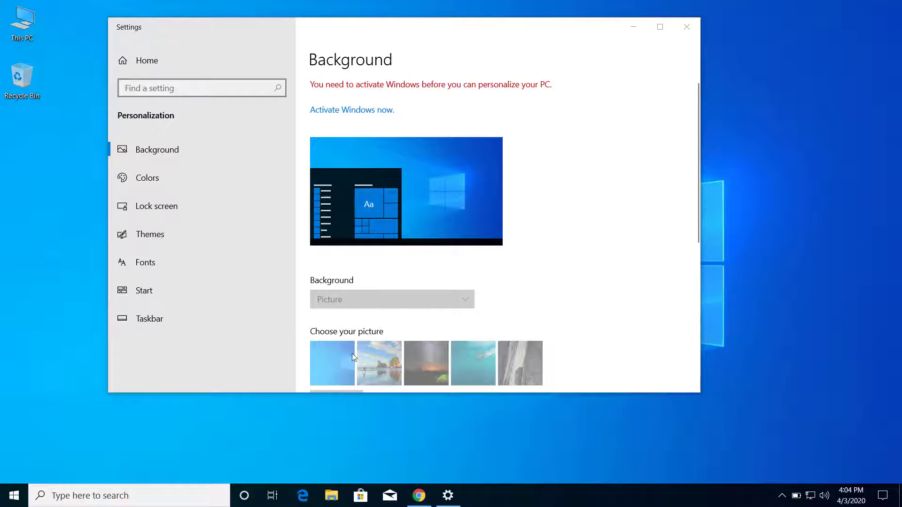
{"action": "mouse_move", "coordinate": [419, 496]}
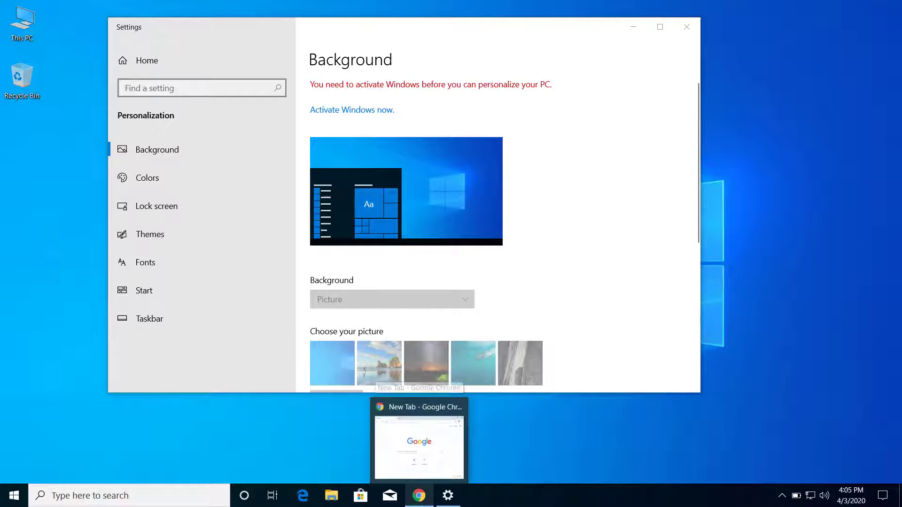
In Chrome, go to images.google.com and search for 'wallpaper'
{"action": "left_click", "coordinate": [419, 447]}
{"action": "left_click", "coordinate": [386, 252]}
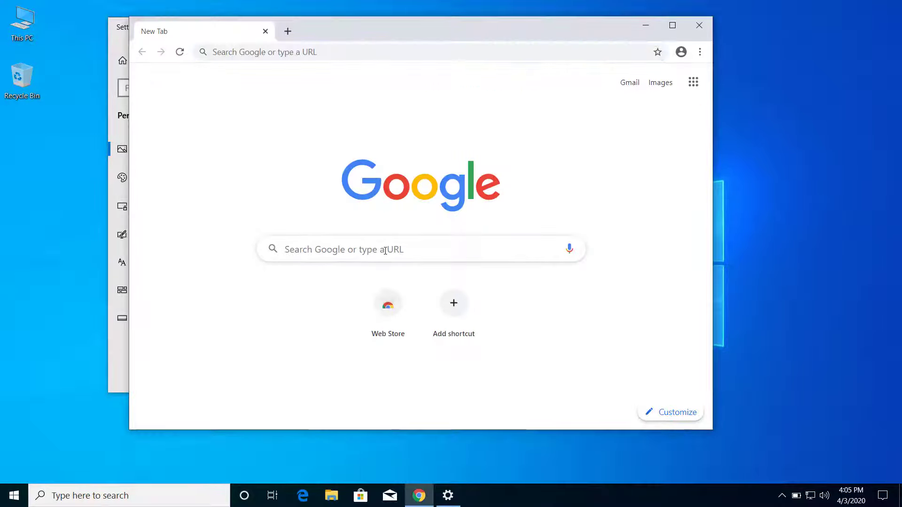
{"action": "left_click", "coordinate": [400, 51]}
{"action": "type", "text": "ima"}
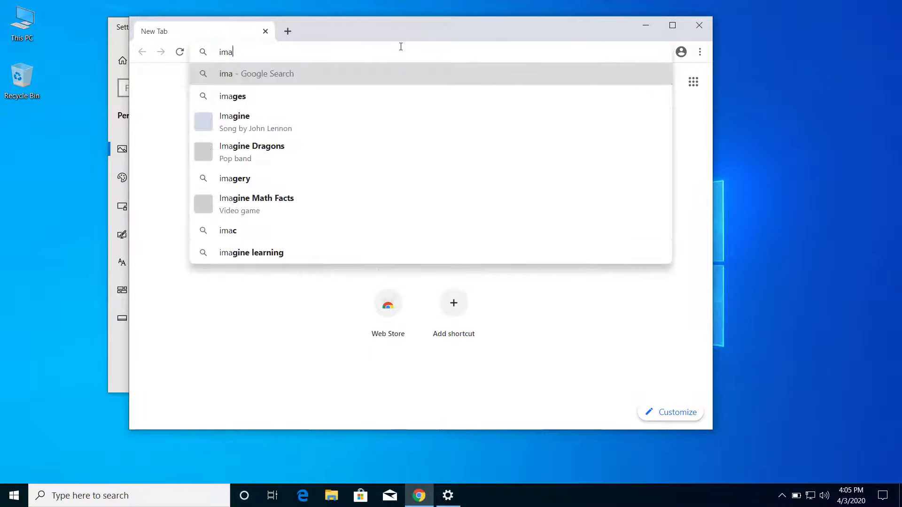
{"action": "type", "text": "ges."}
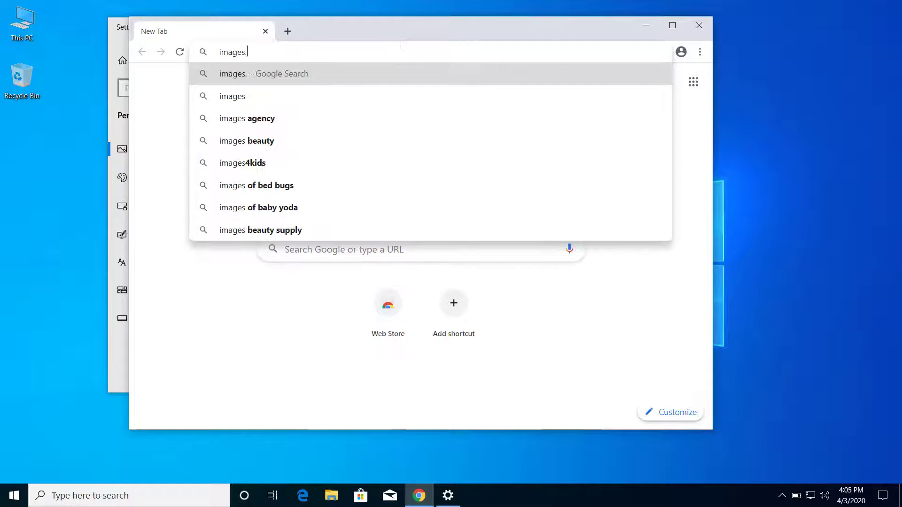
{"action": "type", "text": "google."}
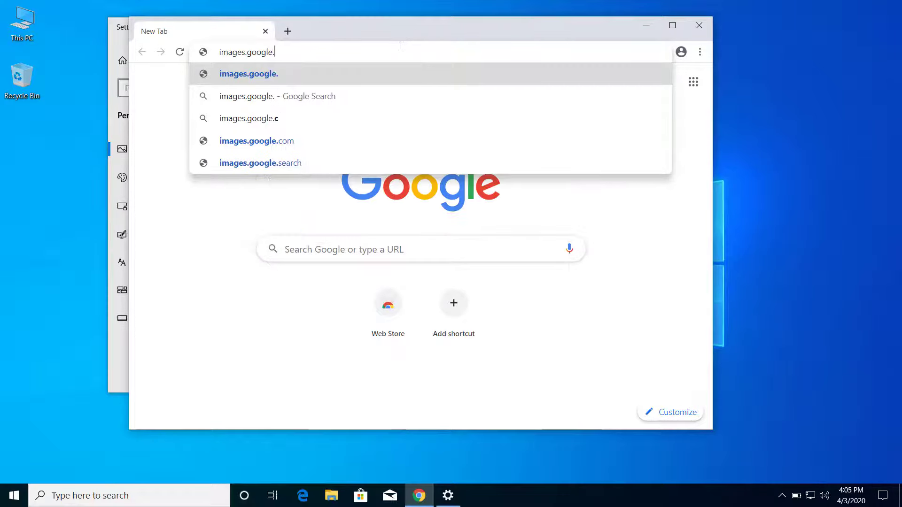
{"action": "type", "text": "com"}
{"action": "key", "text": "Return"}
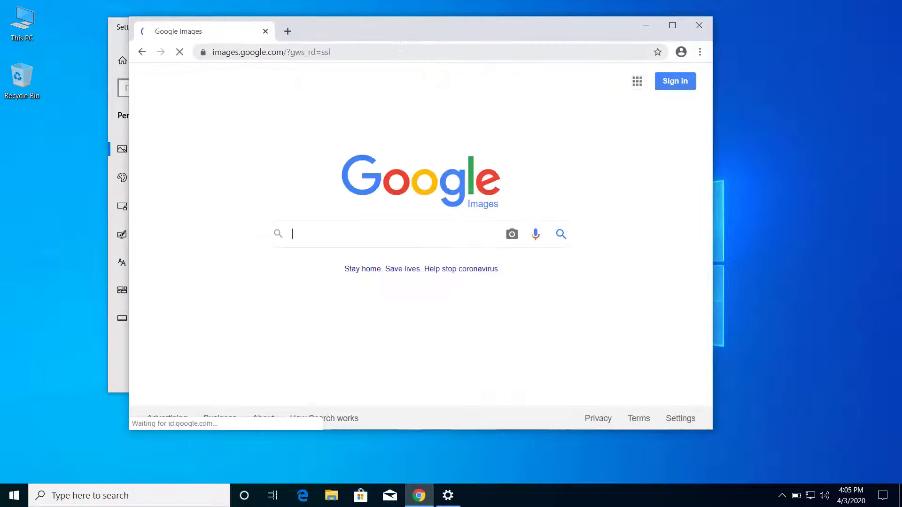
{"action": "type", "text": "wall"}
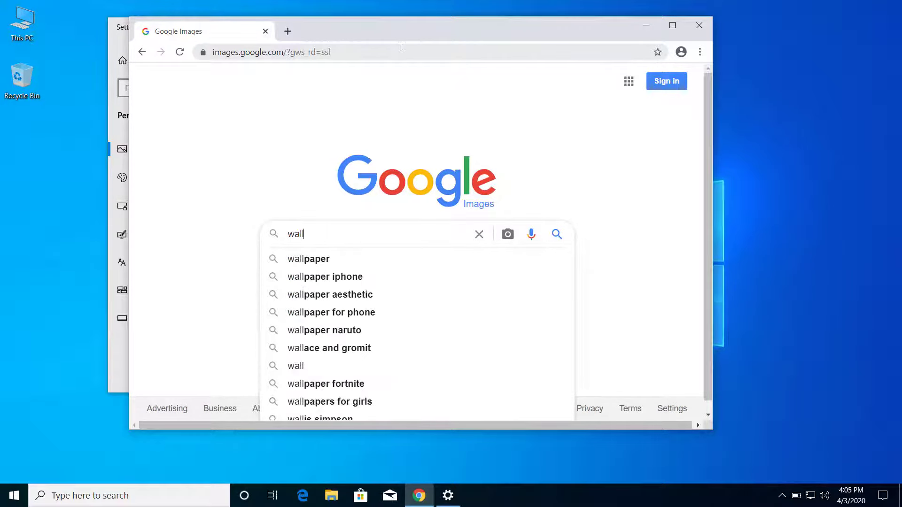
{"action": "type", "text": "paper"}
{"action": "key", "text": "Return"}
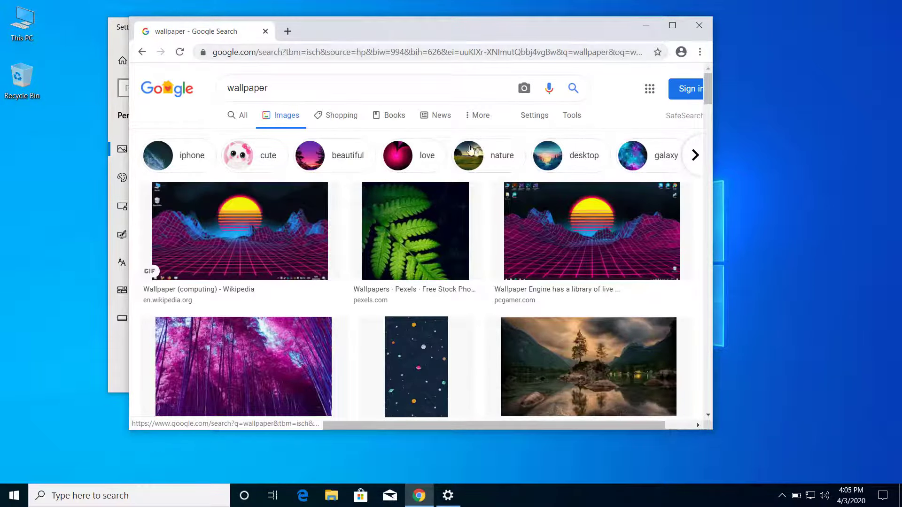
{"action": "scroll", "coordinate": [493, 285], "scroll_direction": "down", "scroll_amount": 1}
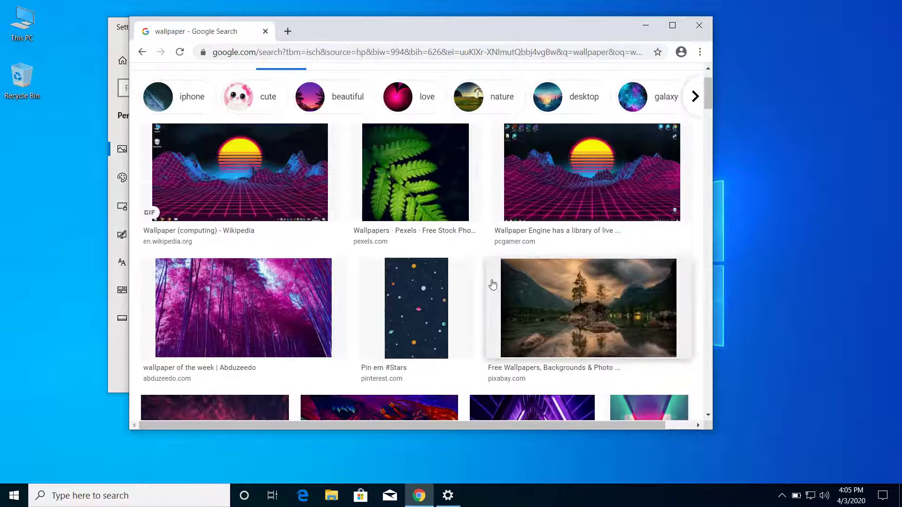
{"action": "scroll", "coordinate": [492, 285], "scroll_direction": "down", "scroll_amount": 1}
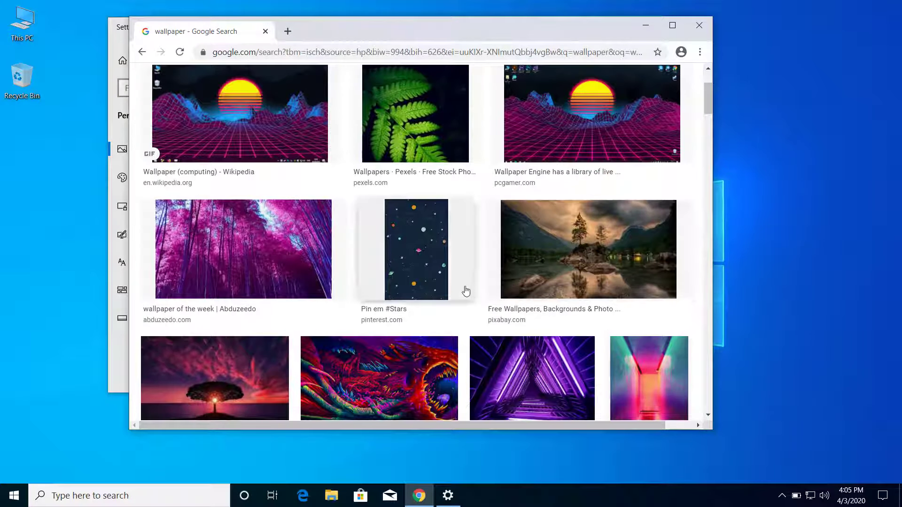
Preview the Pixabay lake-and-trees wallpaper and open its photo page
{"action": "left_click", "coordinate": [544, 255]}
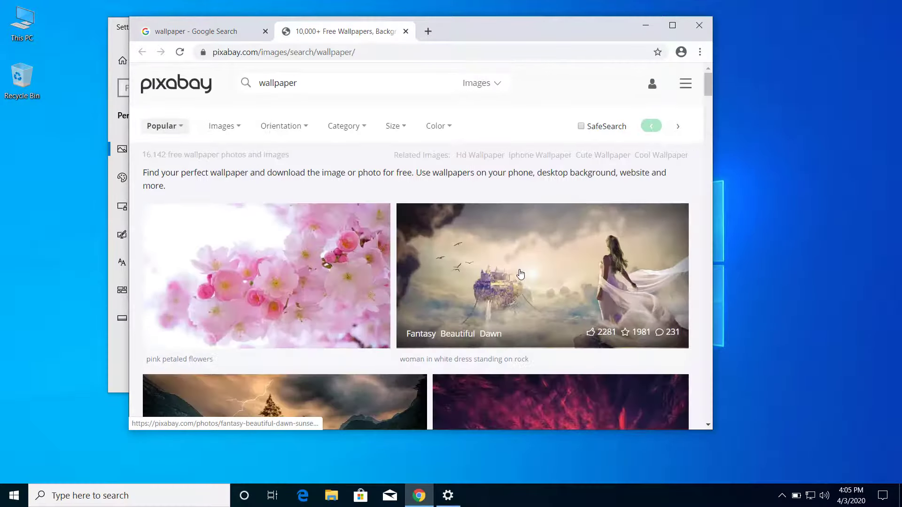
{"action": "scroll", "coordinate": [403, 302], "scroll_direction": "down", "scroll_amount": 3}
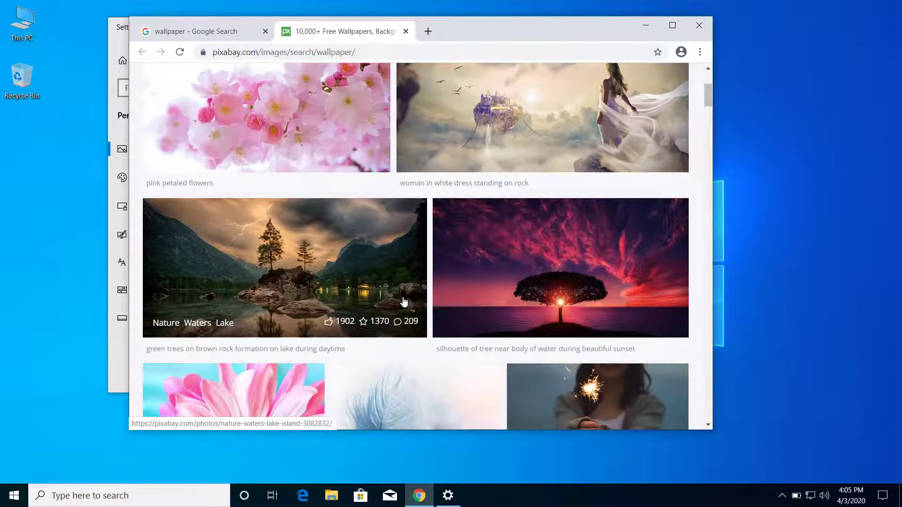
{"action": "left_click", "coordinate": [276, 268]}
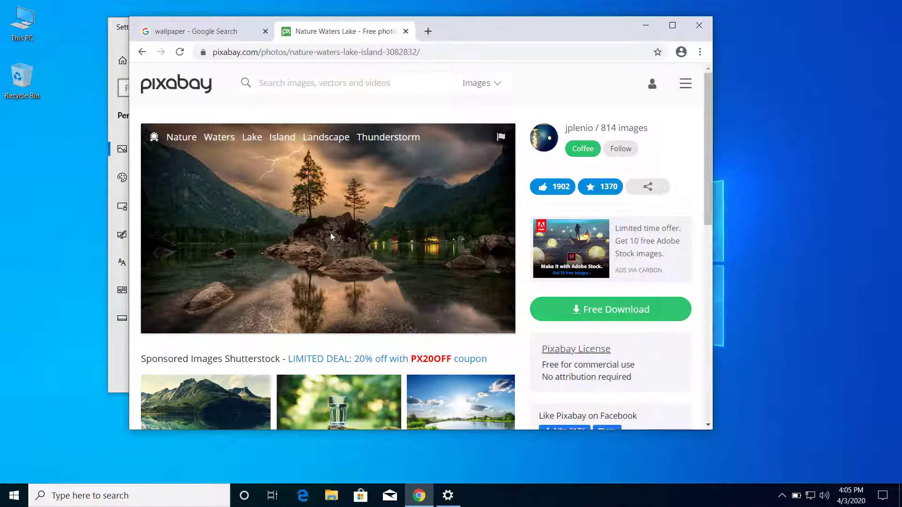
Choose the 1920×1079 size and pass the car-image reCAPTCHA
{"action": "left_click", "coordinate": [593, 313]}
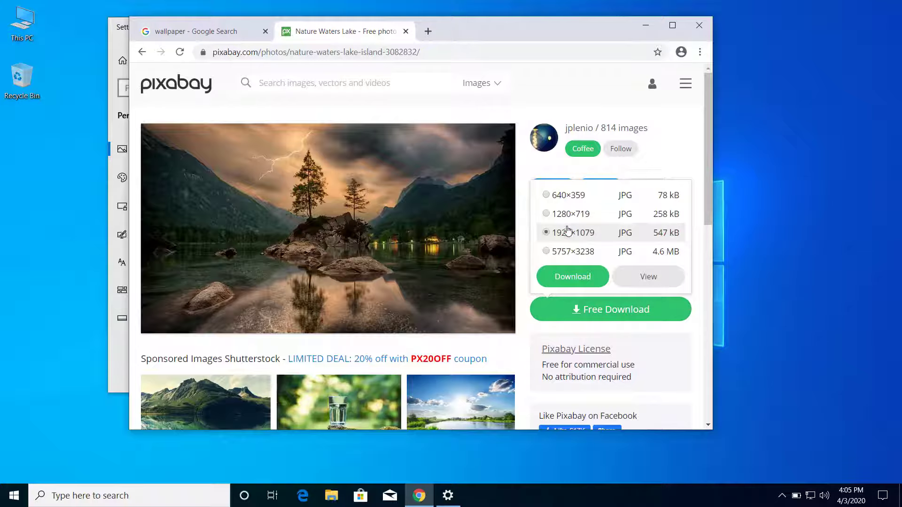
{"action": "left_click", "coordinate": [589, 281]}
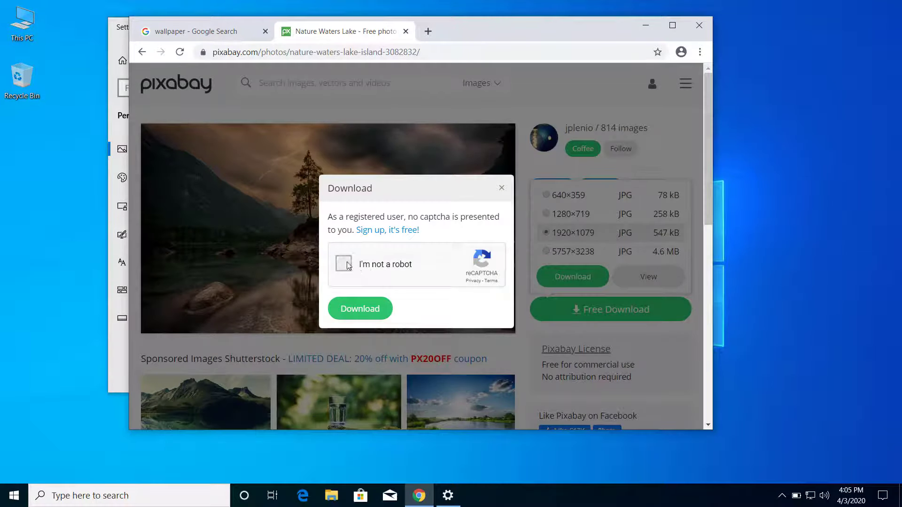
{"action": "left_click", "coordinate": [344, 264]}
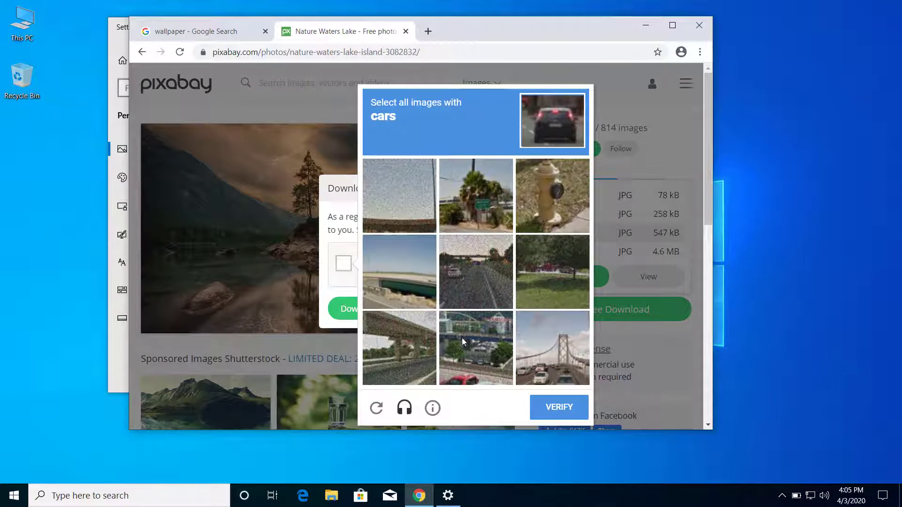
{"action": "left_click", "coordinate": [464, 353]}
{"action": "left_click", "coordinate": [552, 339]}
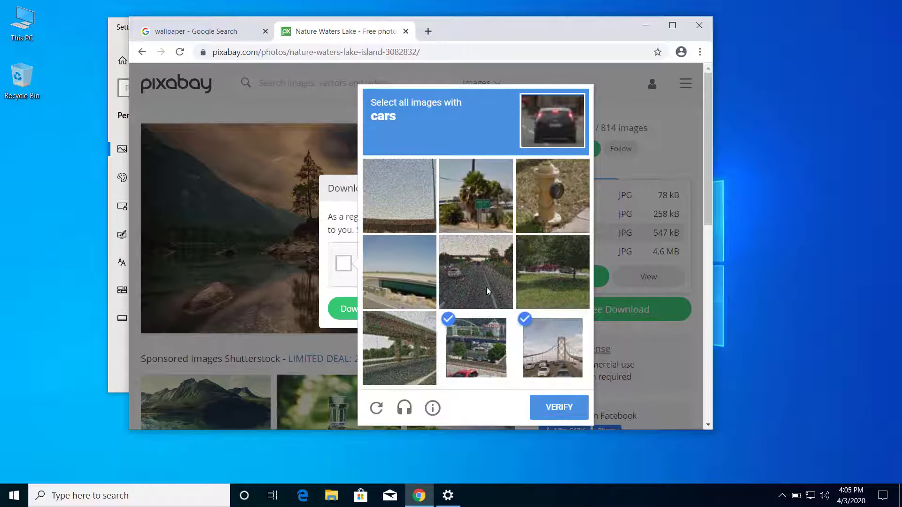
{"action": "left_click", "coordinate": [485, 286]}
{"action": "left_click", "coordinate": [556, 408]}
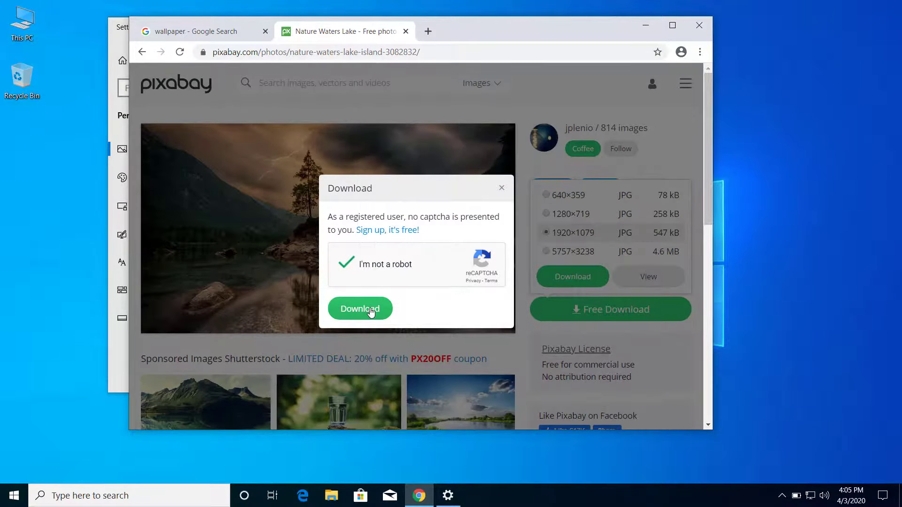
Download the lake photo and show it in its Downloads folder
{"action": "left_click", "coordinate": [360, 308]}
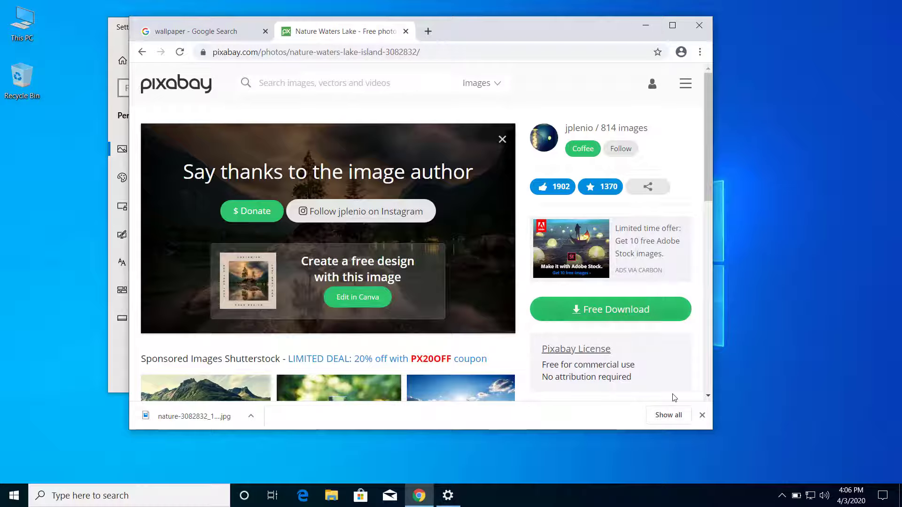
{"action": "left_click", "coordinate": [668, 415]}
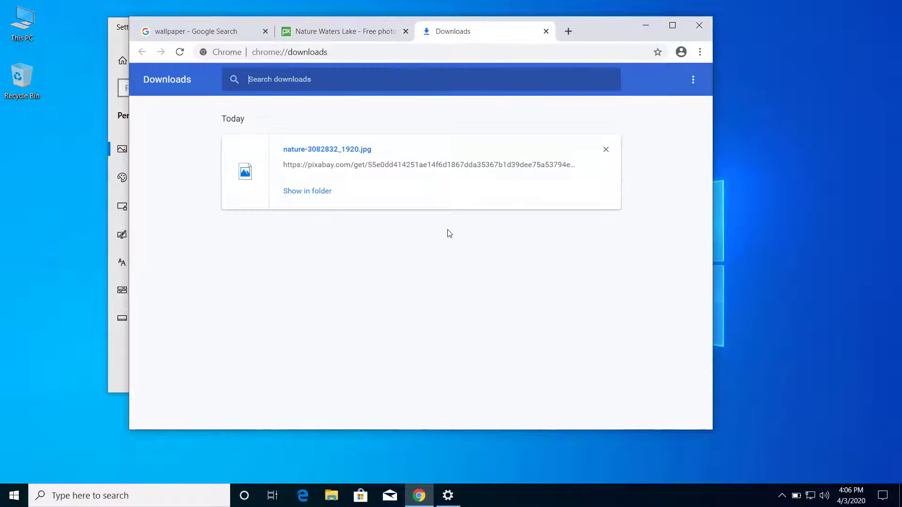
{"action": "left_click", "coordinate": [296, 191]}
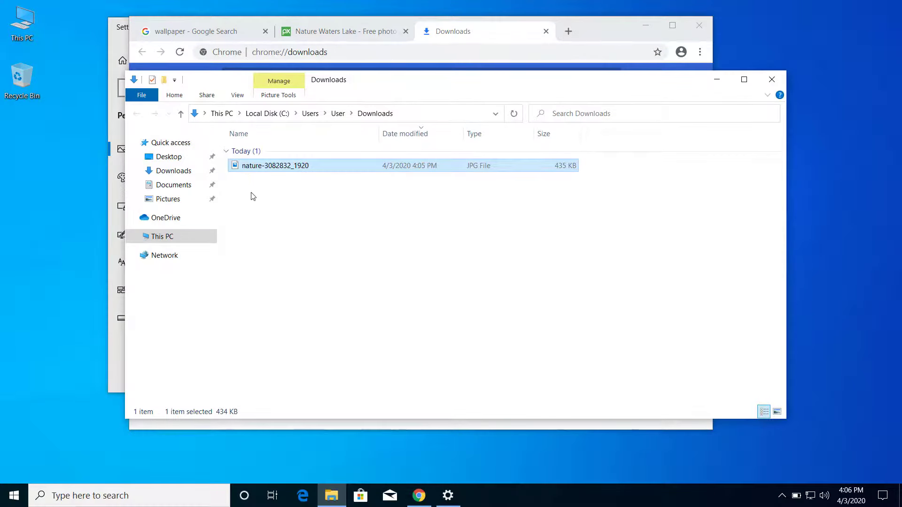
Set nature-3082832_1920 from Downloads as the desktop background
{"action": "left_click", "coordinate": [257, 200]}
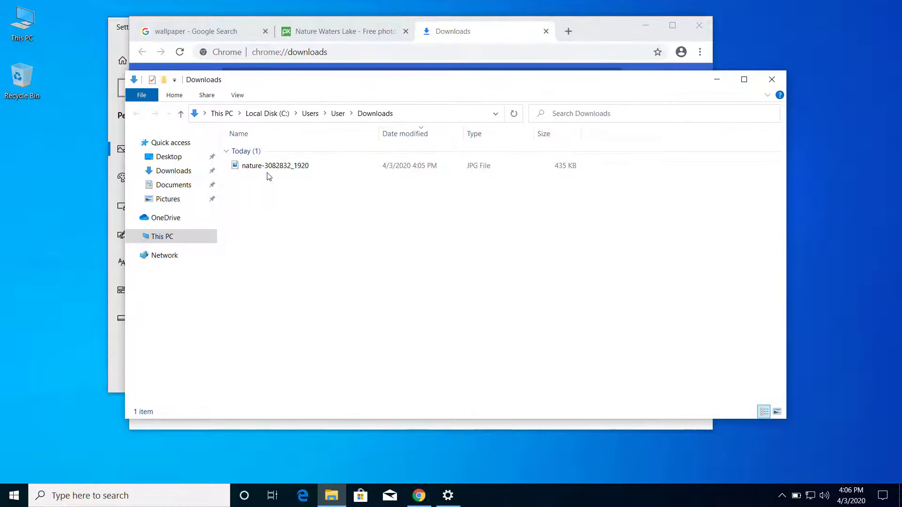
{"action": "left_click", "coordinate": [260, 166]}
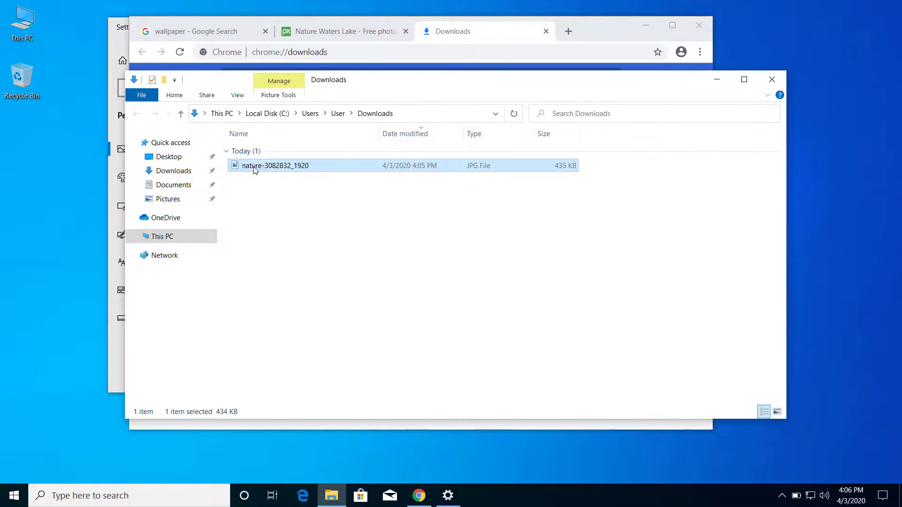
{"action": "right_click", "coordinate": [254, 168]}
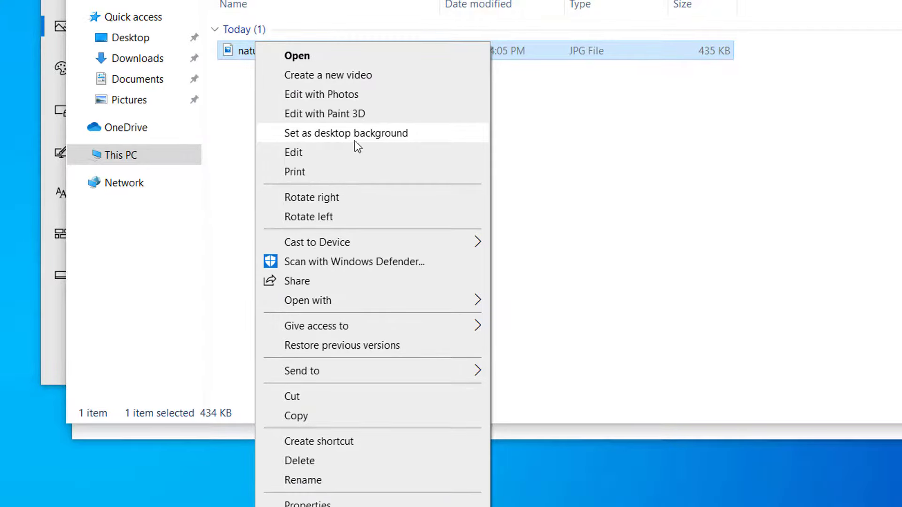
{"action": "left_click", "coordinate": [385, 141]}
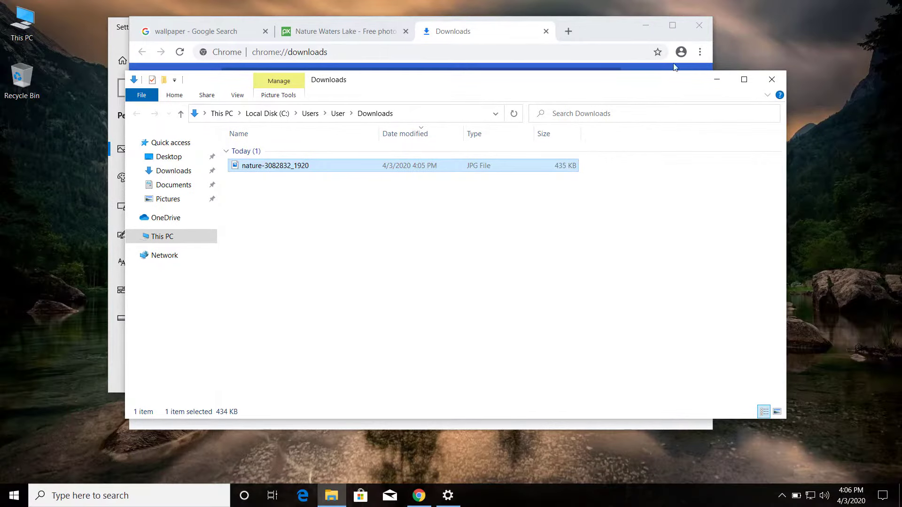
Minimize File Explorer, Chrome and Settings, checking the Background preview along the way
{"action": "left_click", "coordinate": [717, 79]}
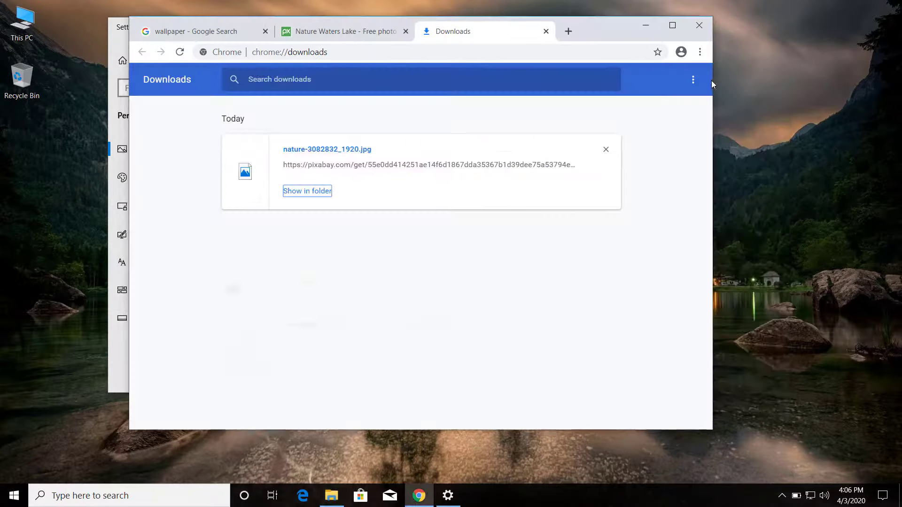
{"action": "left_click", "coordinate": [646, 26]}
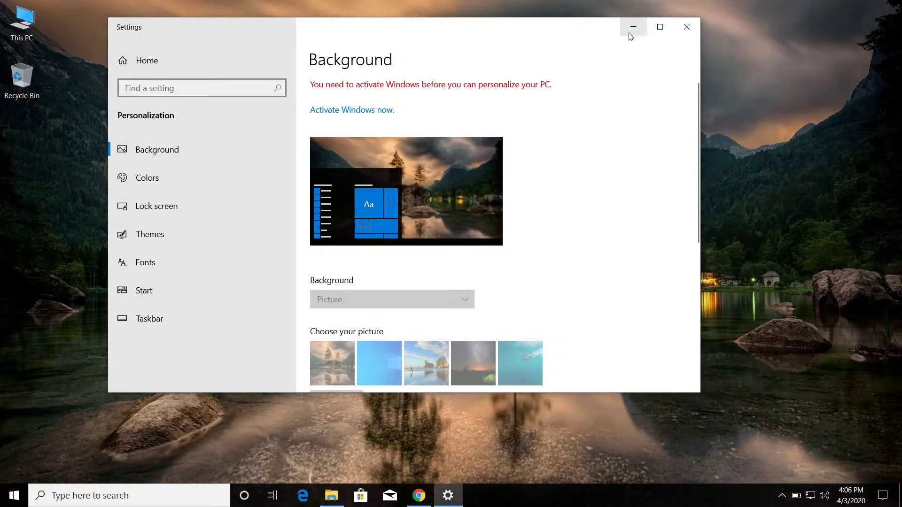
{"action": "left_click", "coordinate": [632, 27]}
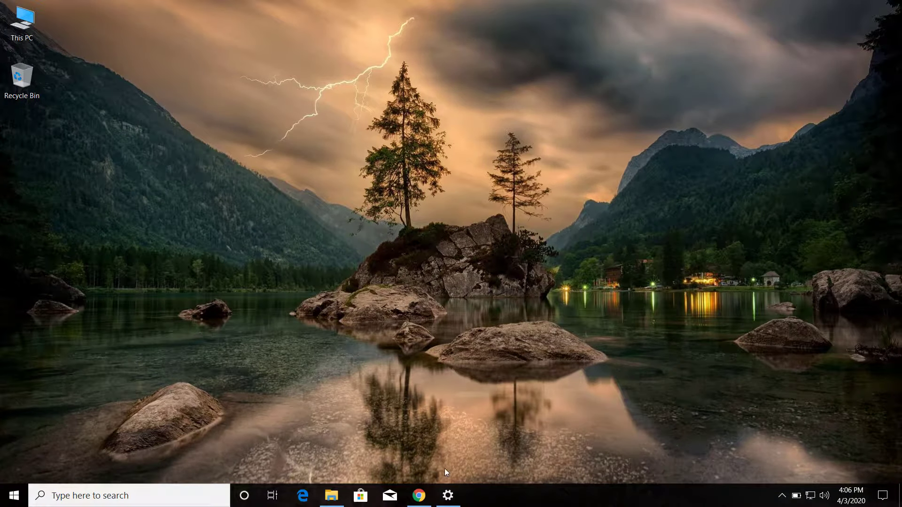
{"action": "left_click", "coordinate": [448, 495]}
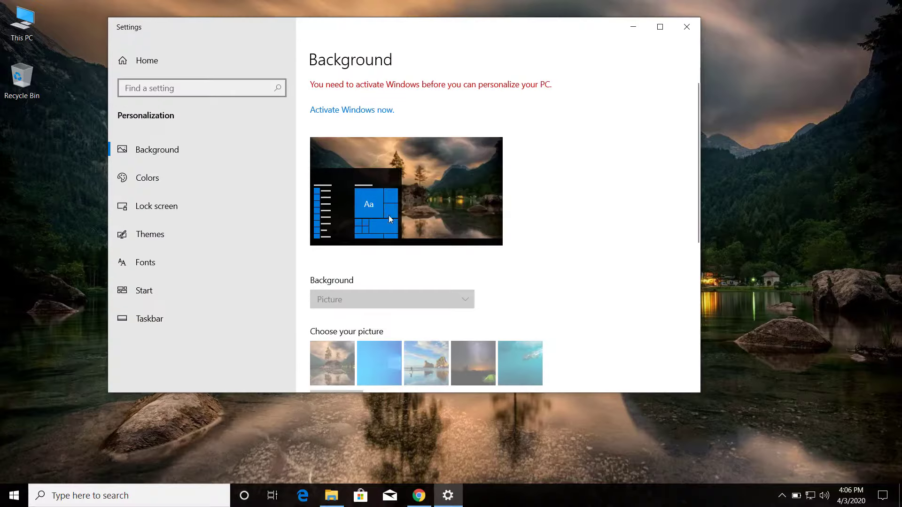
{"action": "left_click", "coordinate": [633, 27]}
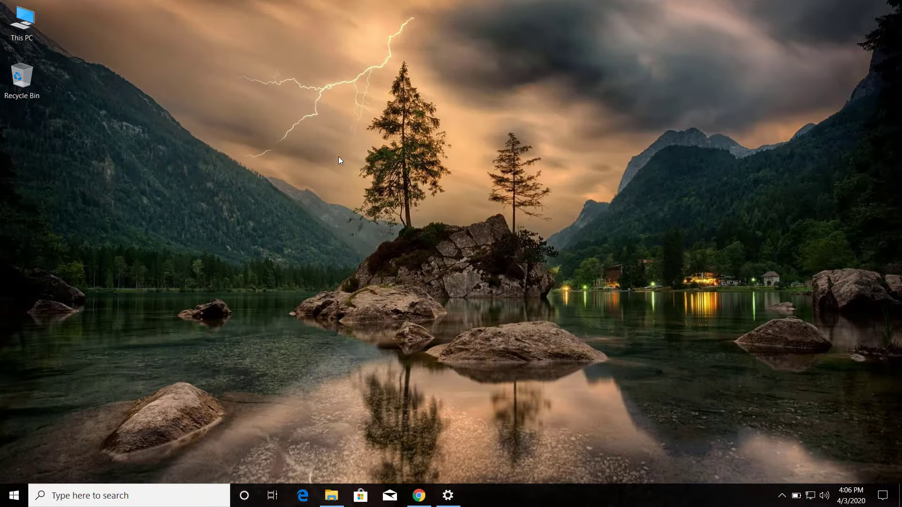